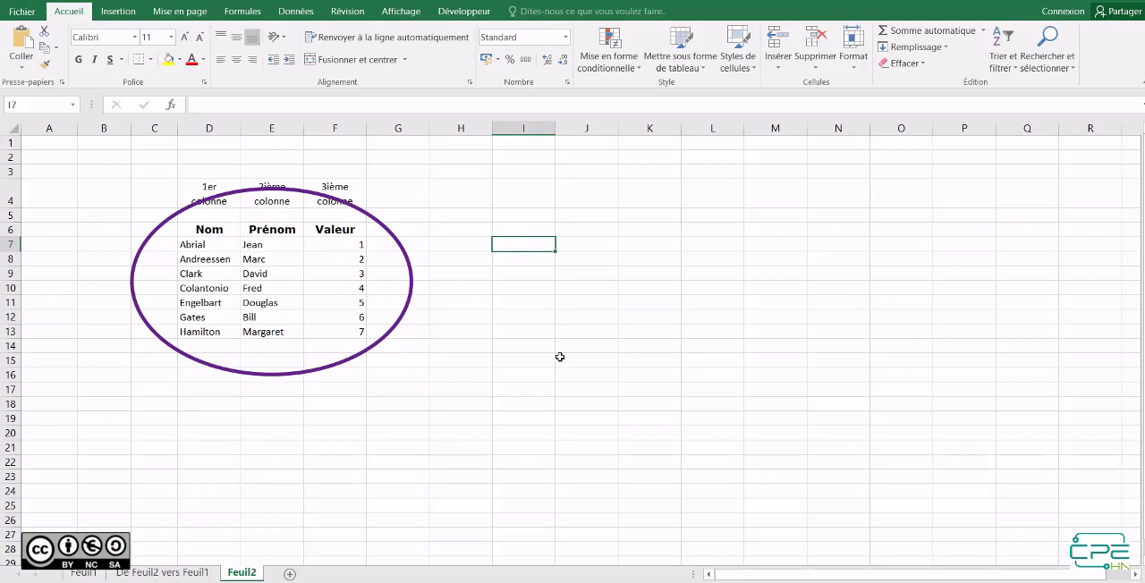
Enter the label Clef in I7, the lookup key Gates in I8 and the label Résultat in I9.
text(Clef)
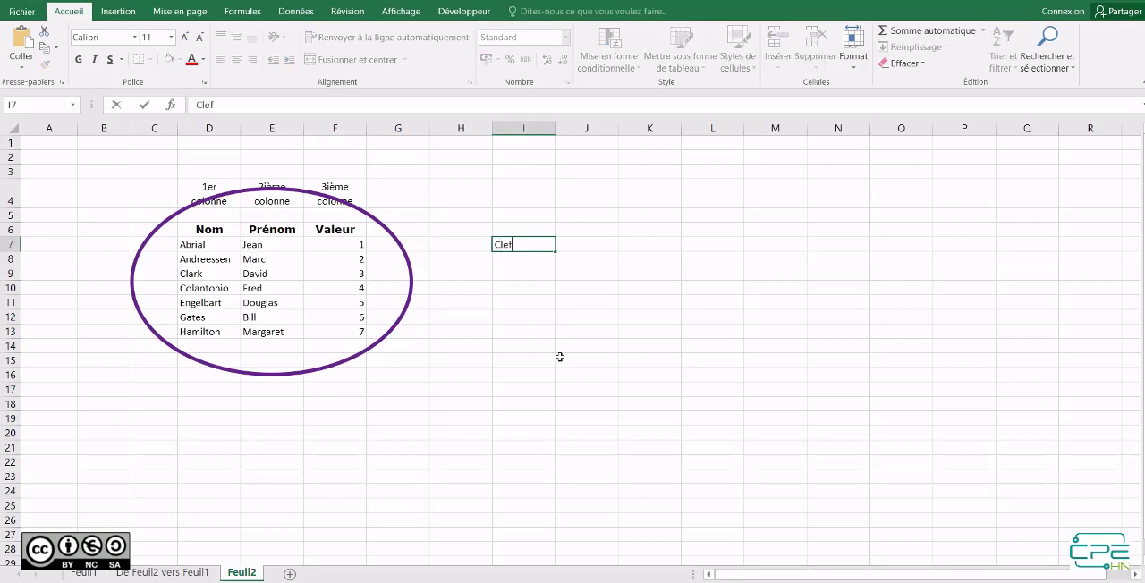
key(Return)
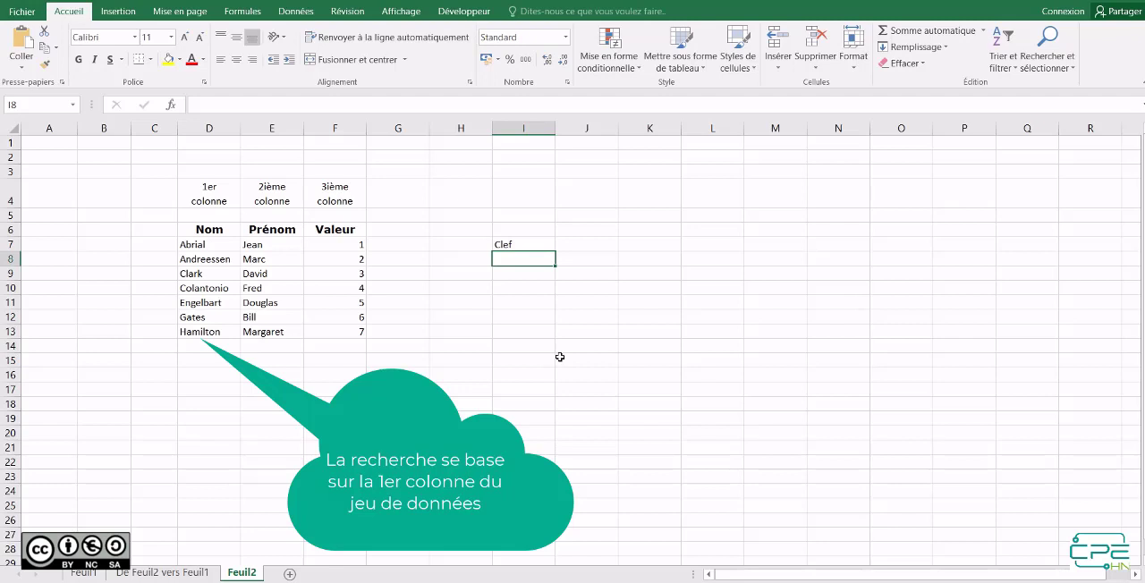
text(Gates)
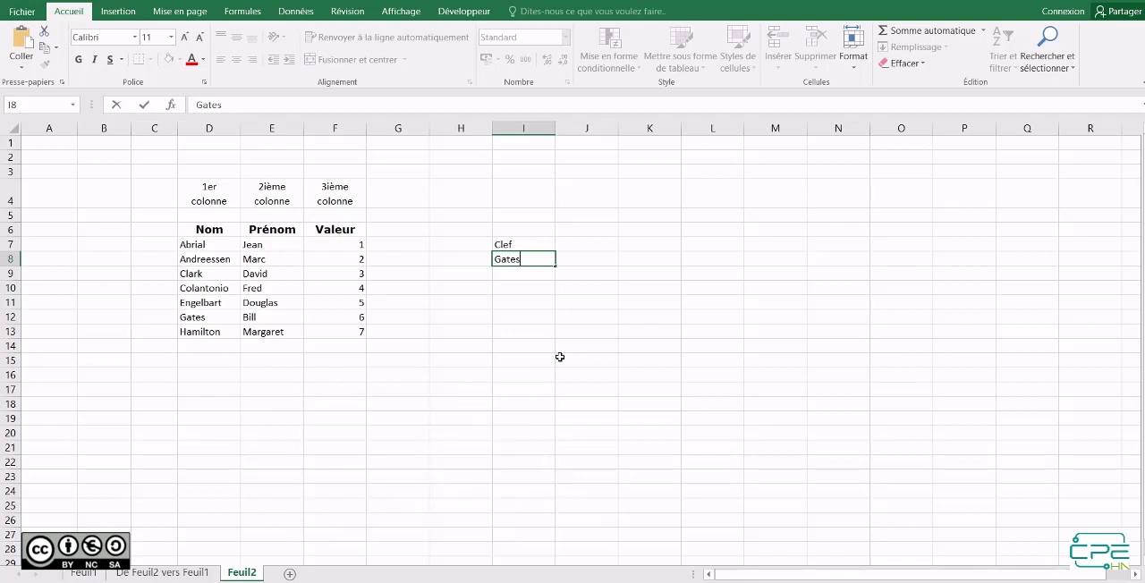
key(Return)
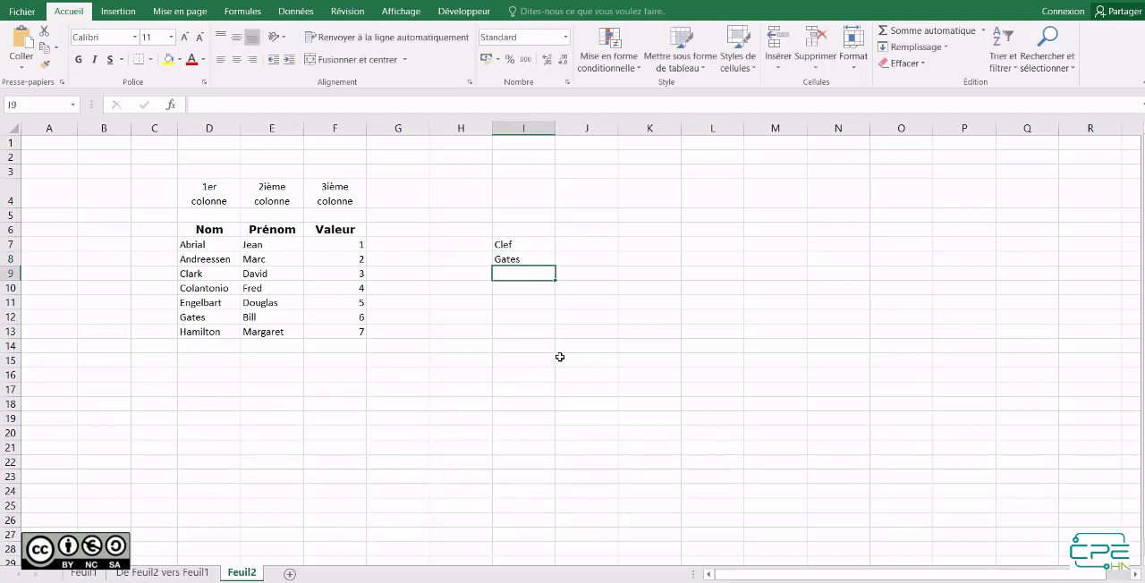
text(Rés)
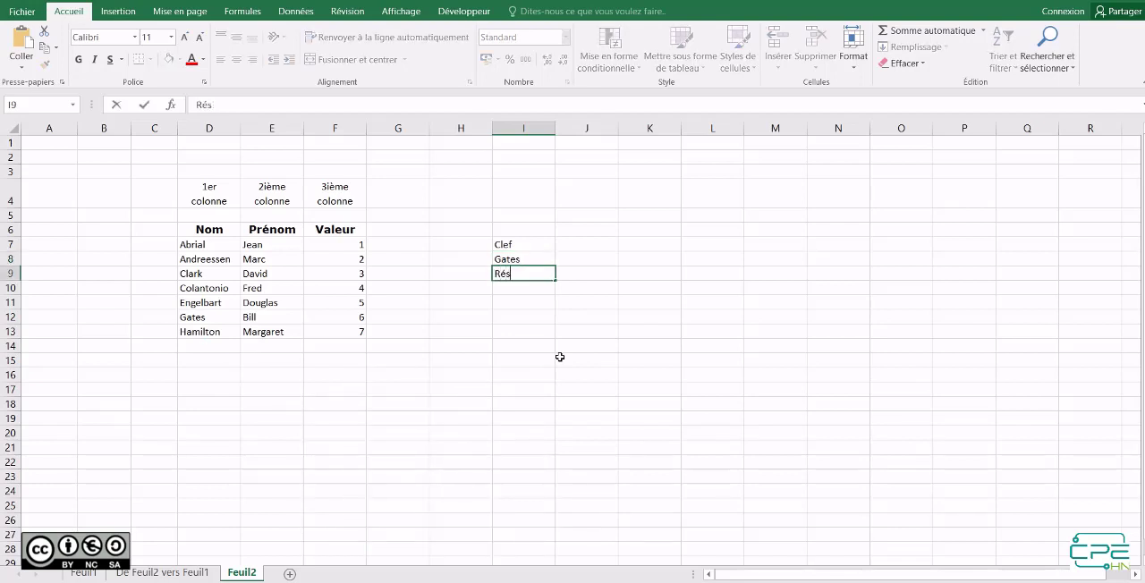
text(ul)
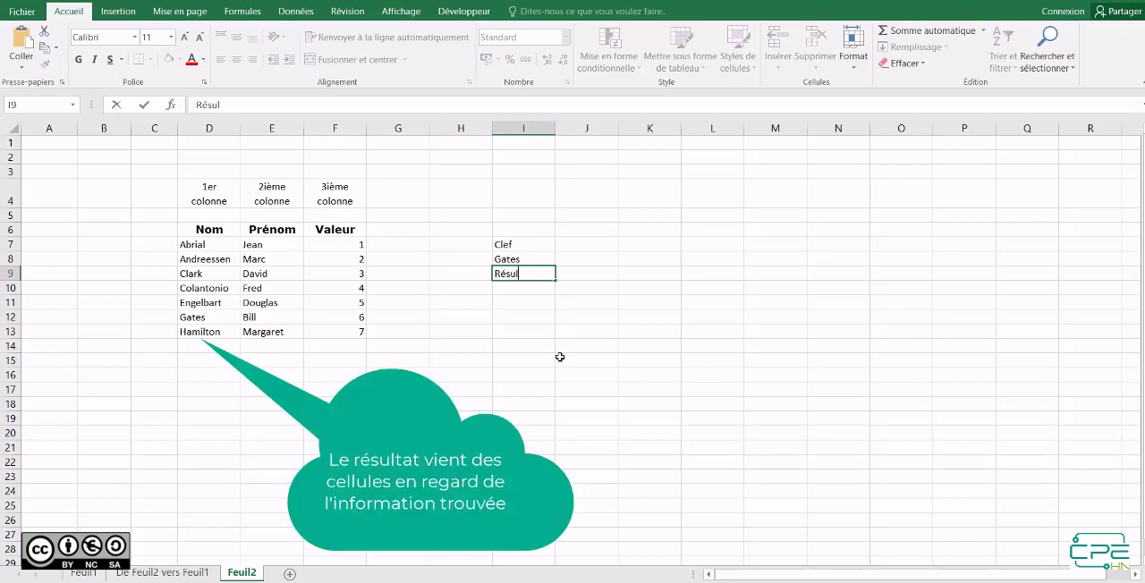
text(tat)
key(Return)
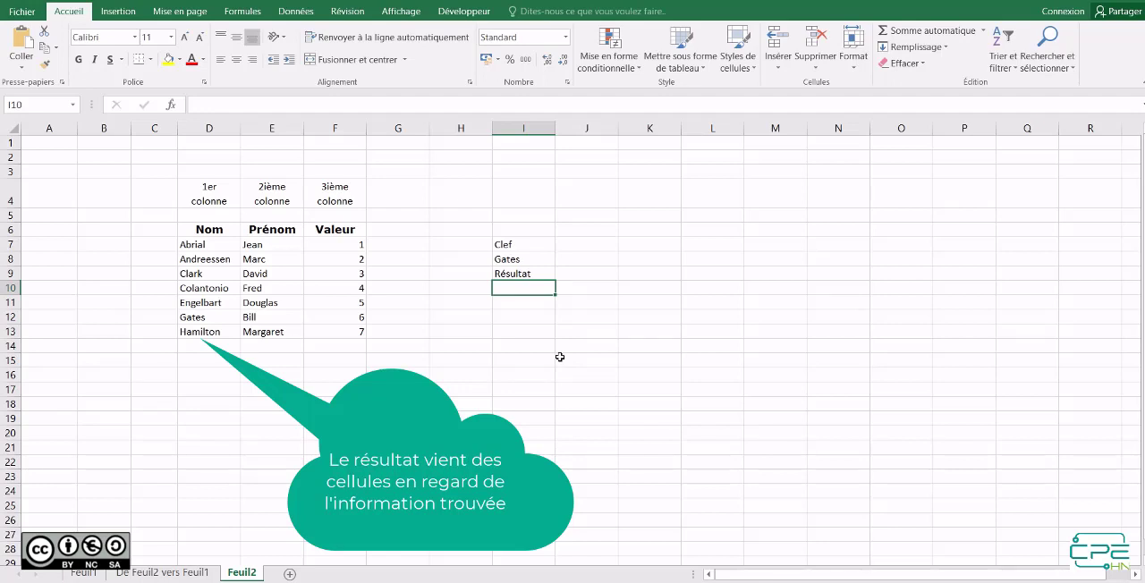
Enter the column numbers 1, 2 and 3 across cells I10 to K10.
text(1)
key(Tab)
text(2)
key(Tab)
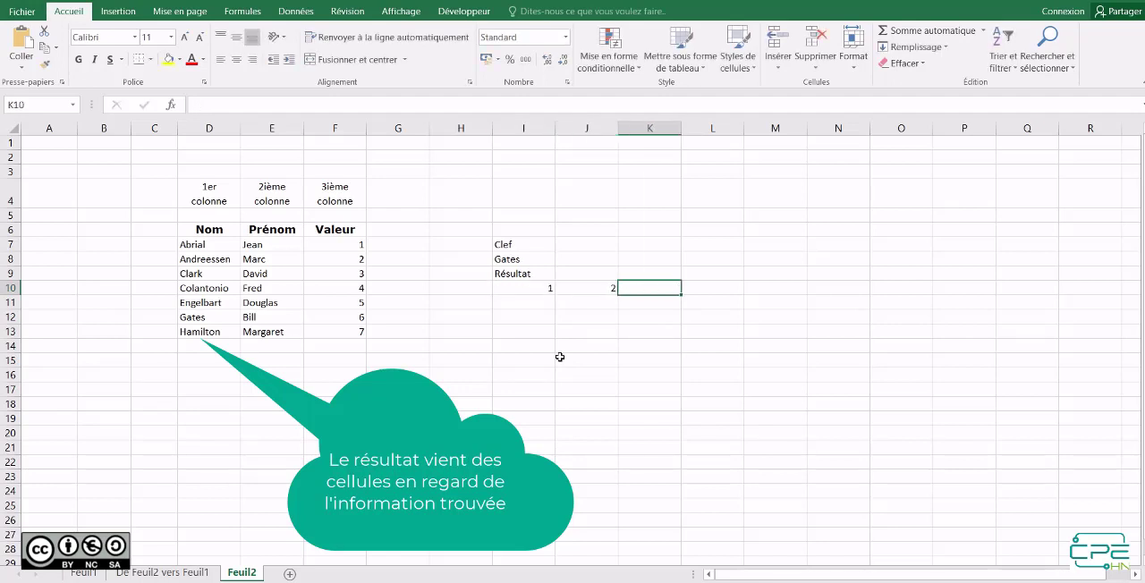
text(3)
key(Return)
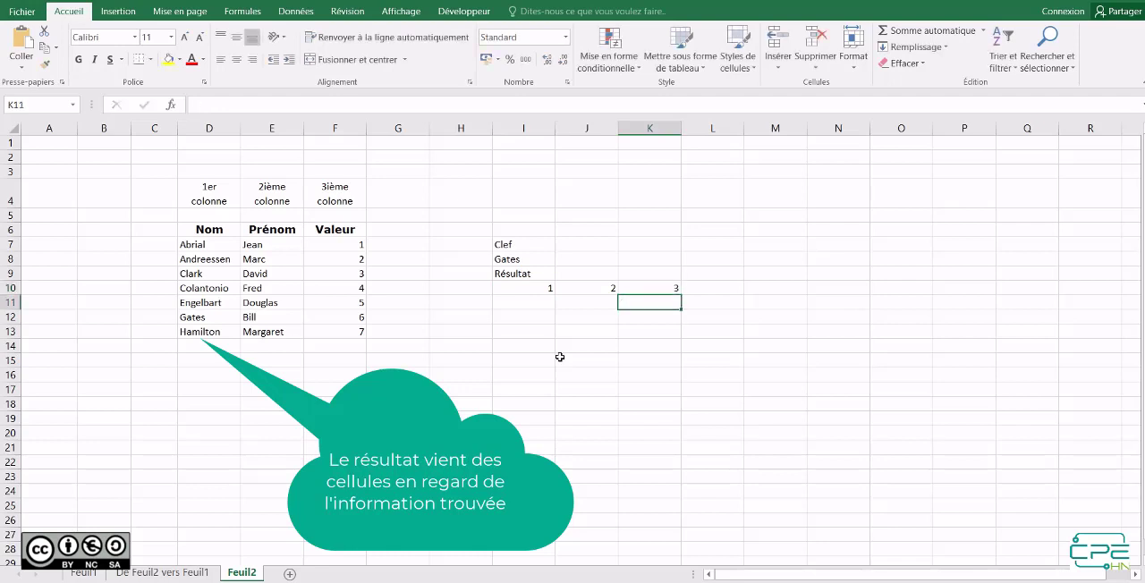
Start a RECHERCHEV formula in I11 and open its function arguments dialog, placed clear of the data table and lookup key.
click(517, 304)
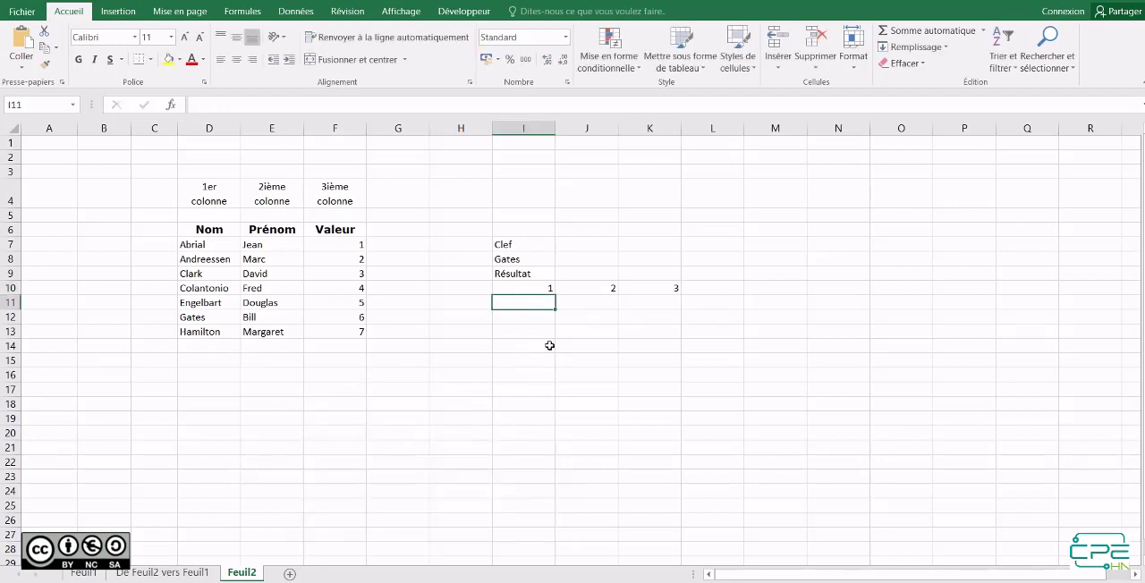
text(=re)
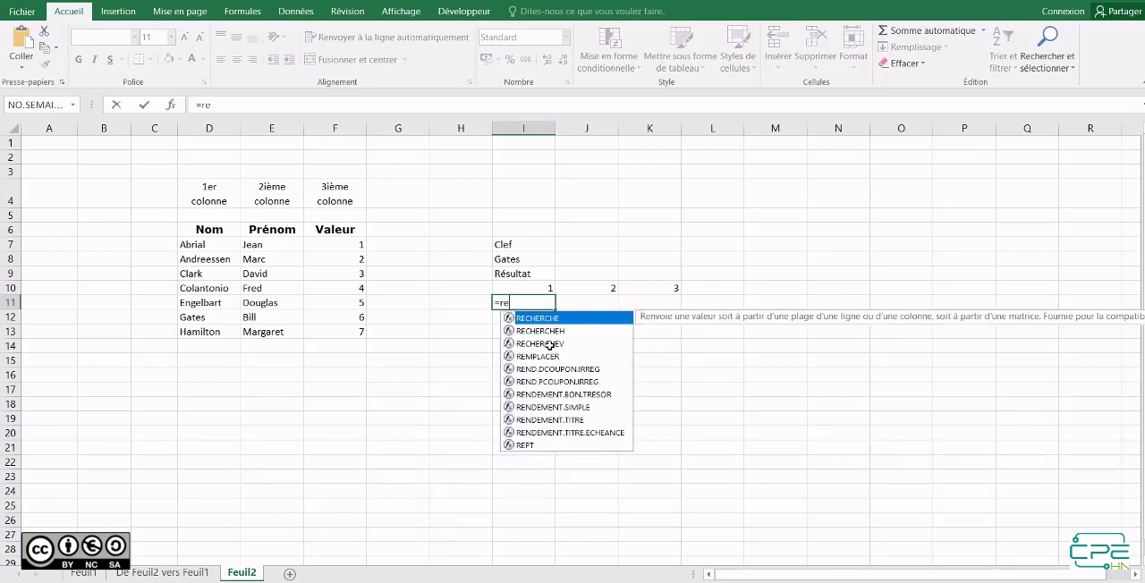
click(549, 345)
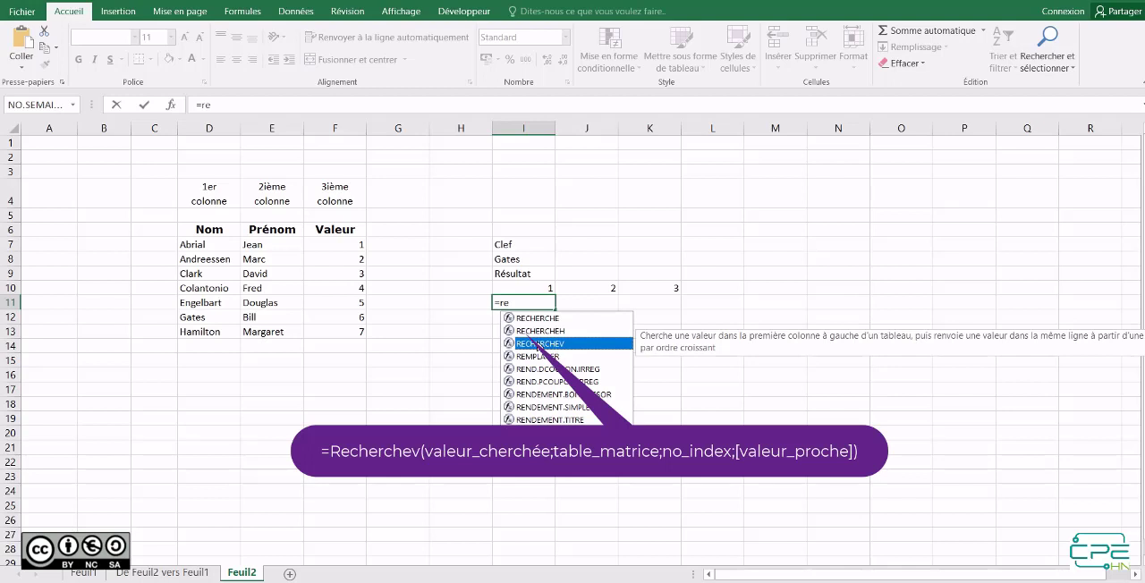
double_click(535, 342)
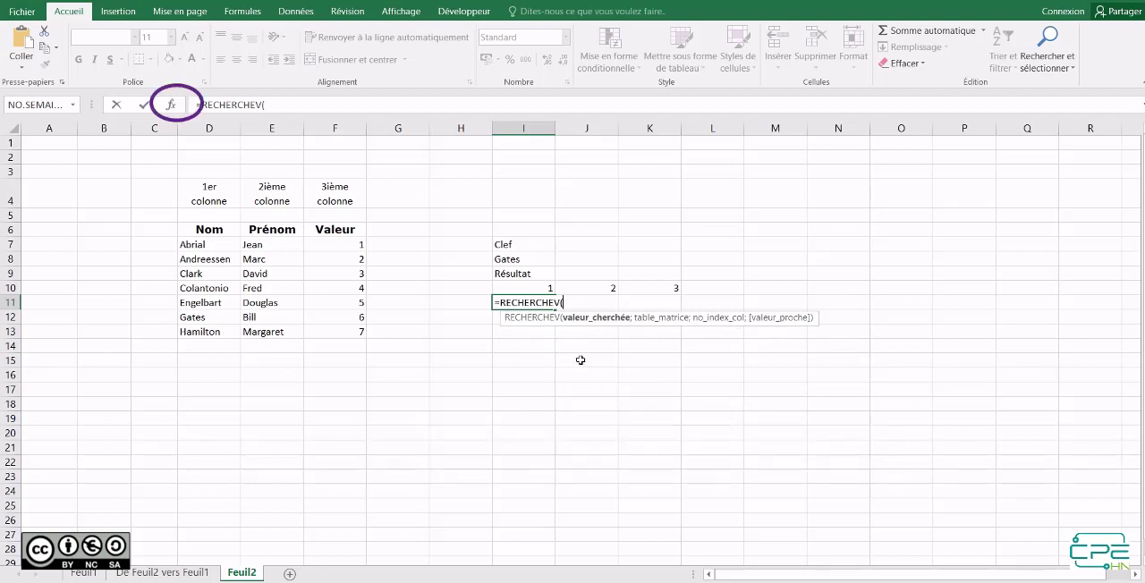
click(172, 104)
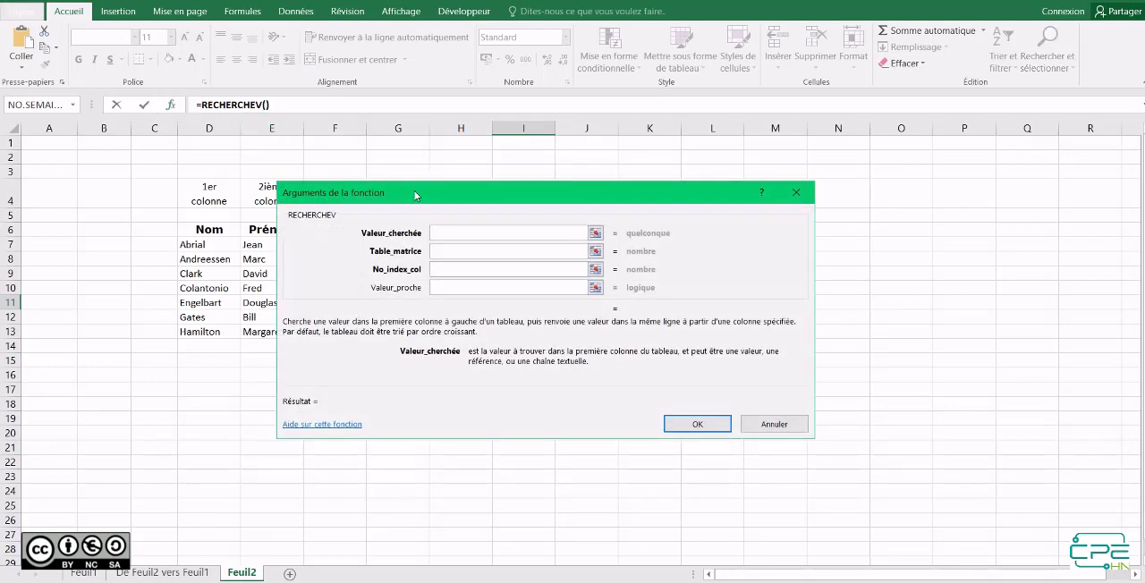
drag(414, 190, 588, 161)
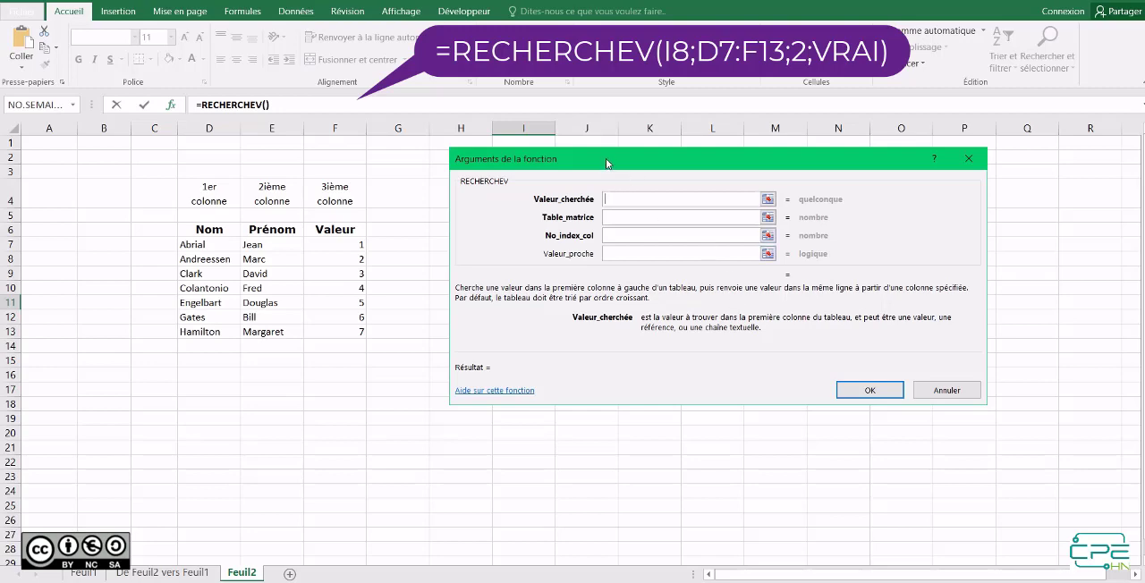
drag(605, 158, 692, 161)
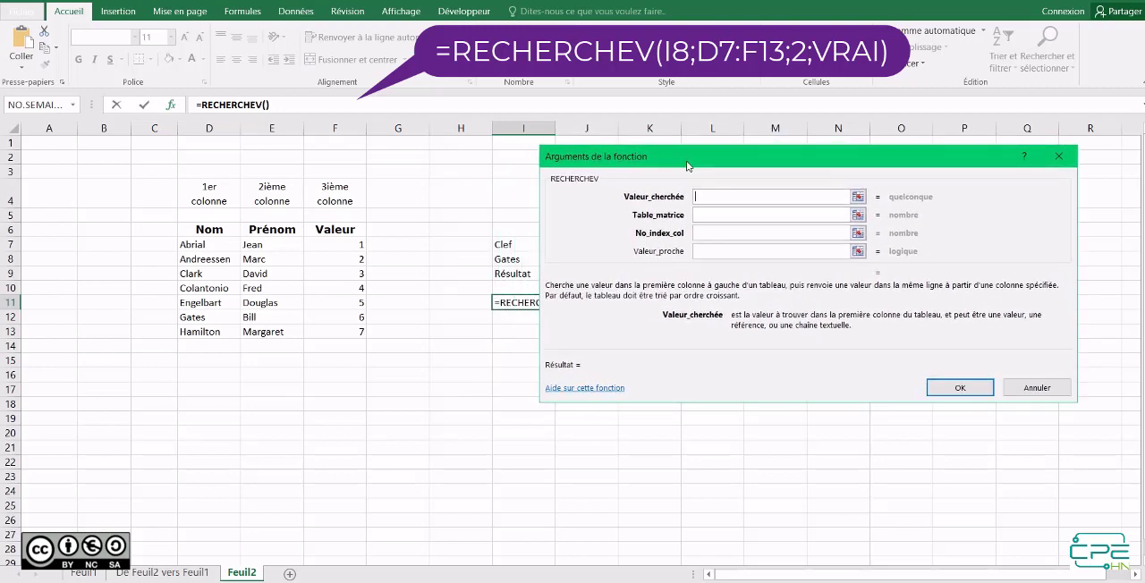
Complete the RECHERCHEV arguments with lookup value I8, table D7:F13, column index 2 and approximate match Vrai.
click(523, 259)
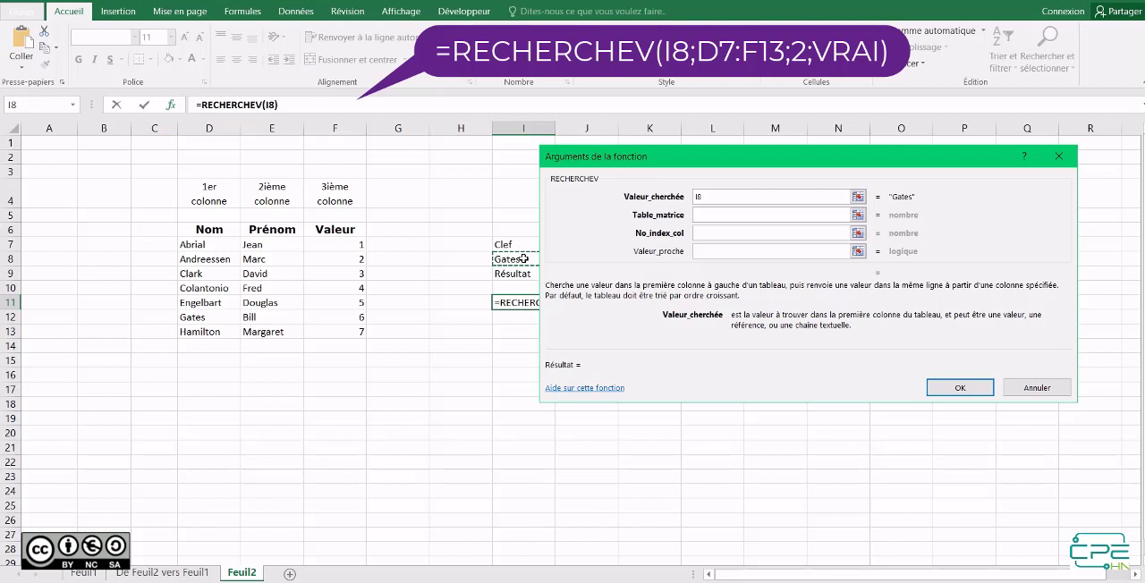
click(719, 214)
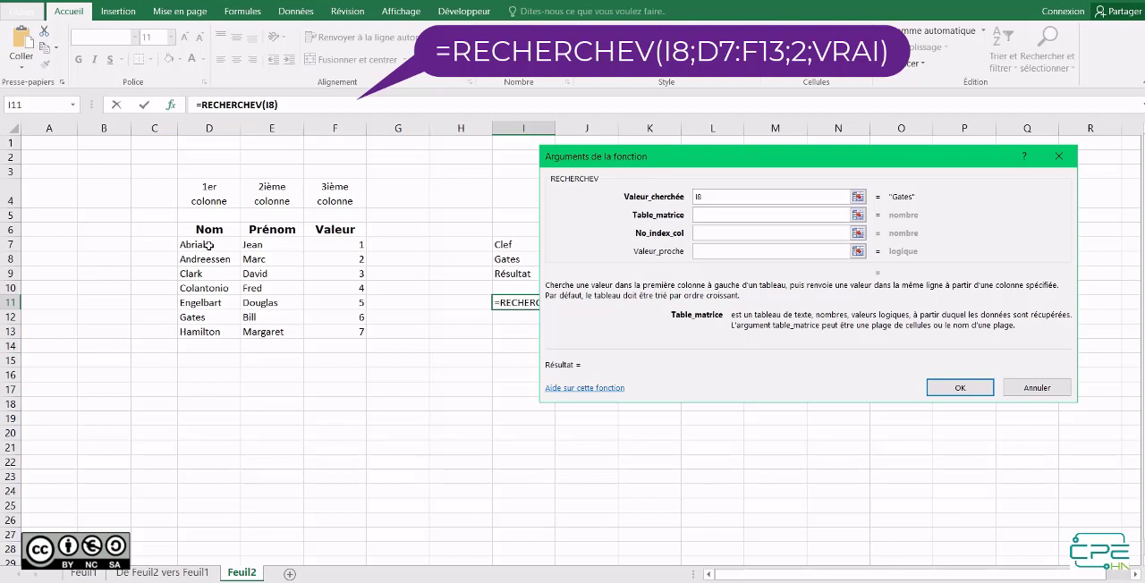
drag(209, 244, 322, 333)
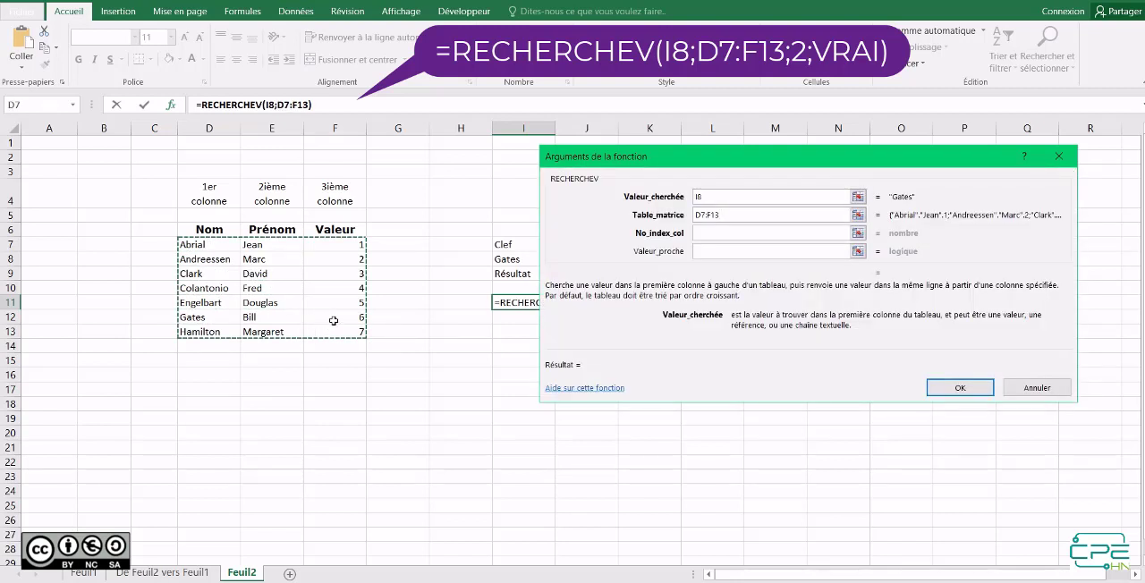
click(724, 232)
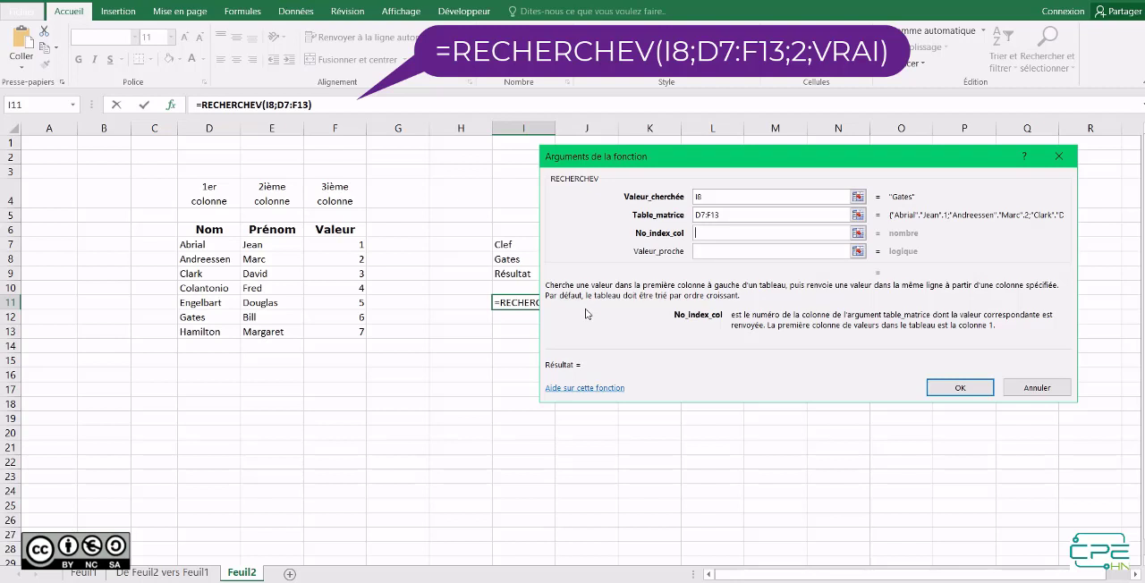
text(2)
click(728, 251)
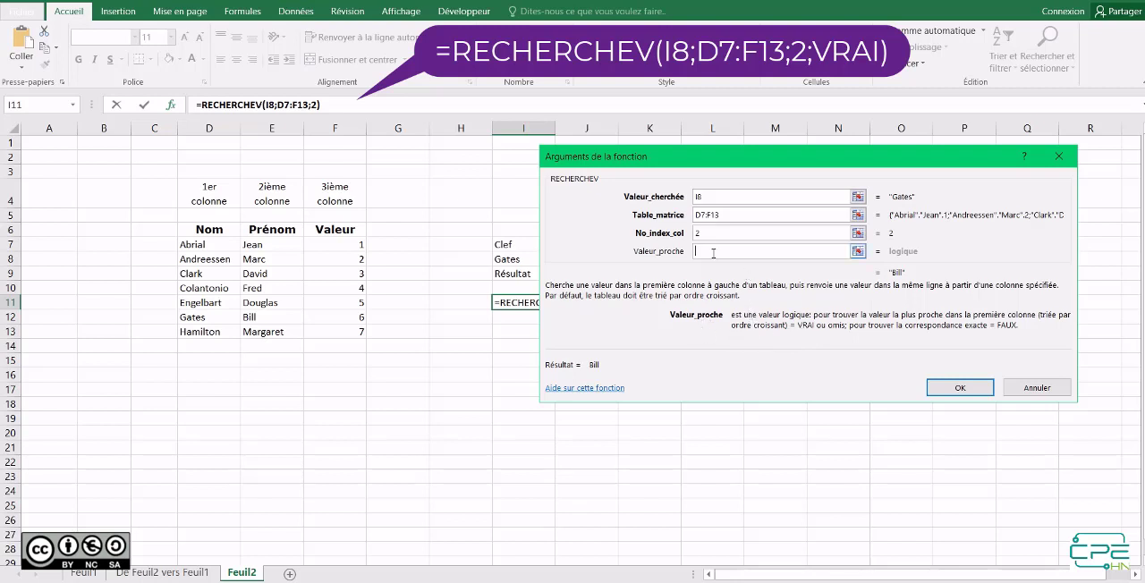
text(Vrai)
click(960, 388)
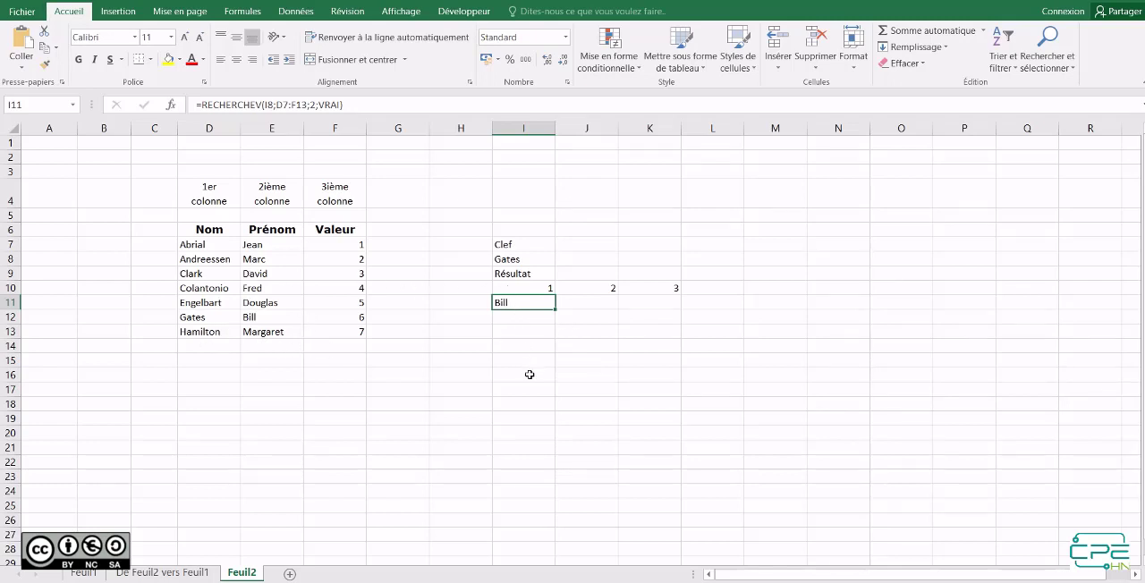
Make the lookup value and table references in the I11 formula absolute, as $I$8 and $D$7:$F$13.
double_click(537, 305)
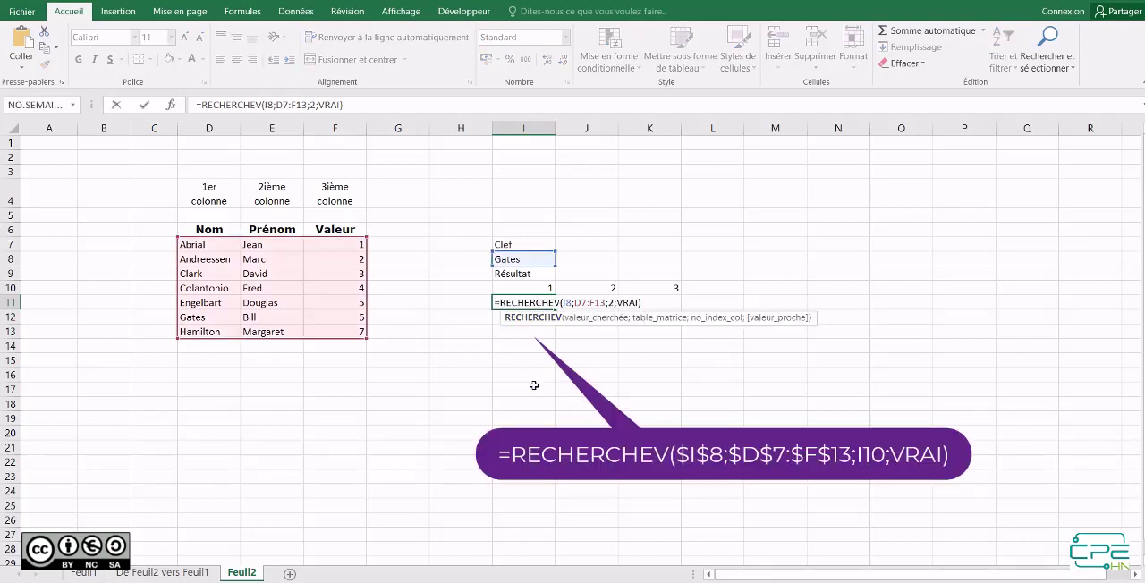
click(569, 304)
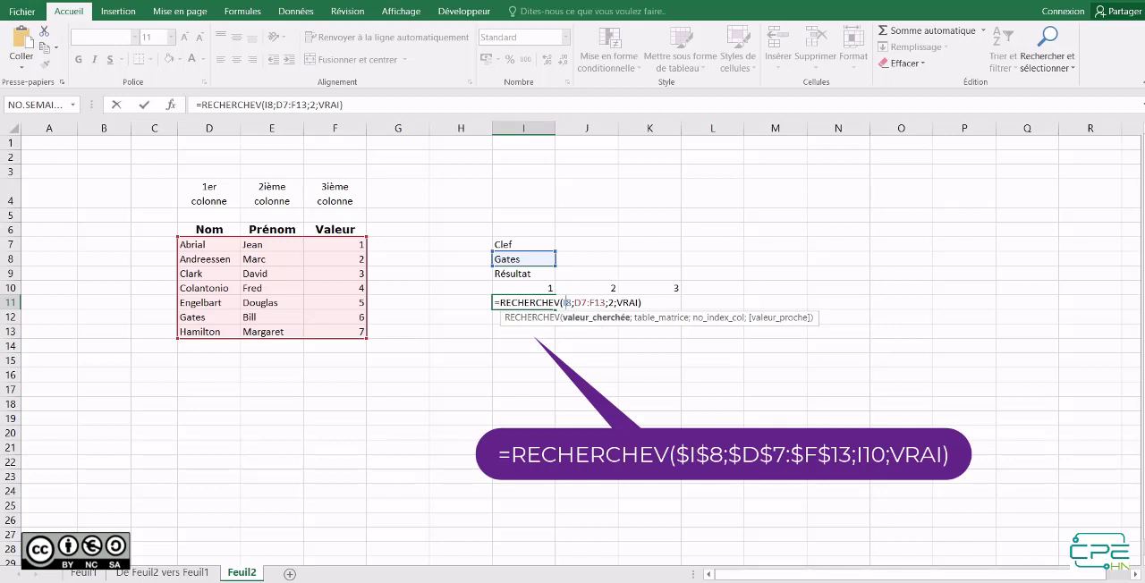
key(F4)
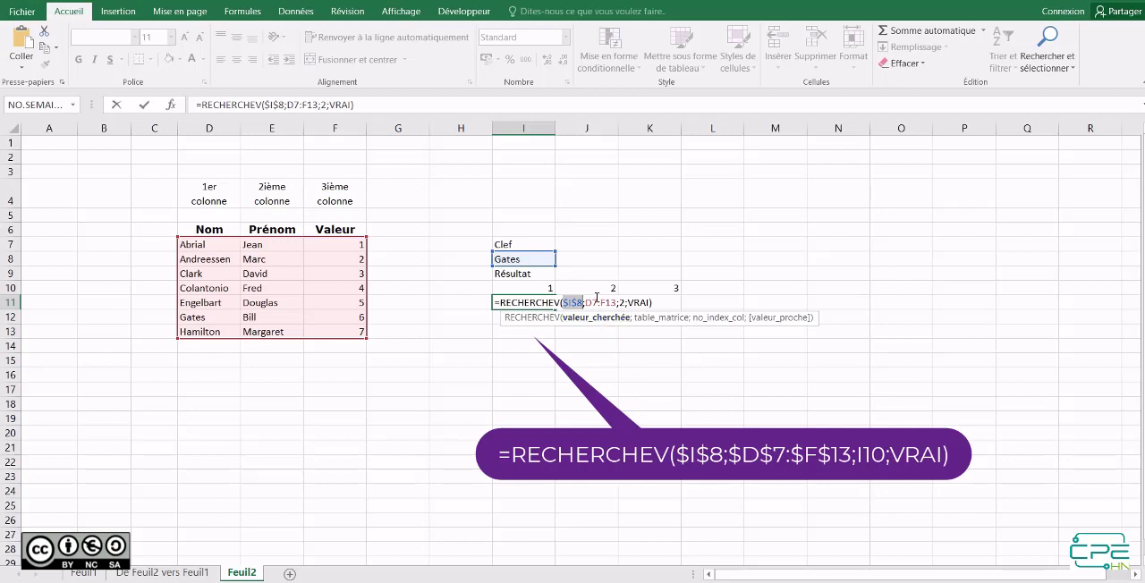
drag(597, 298, 606, 305)
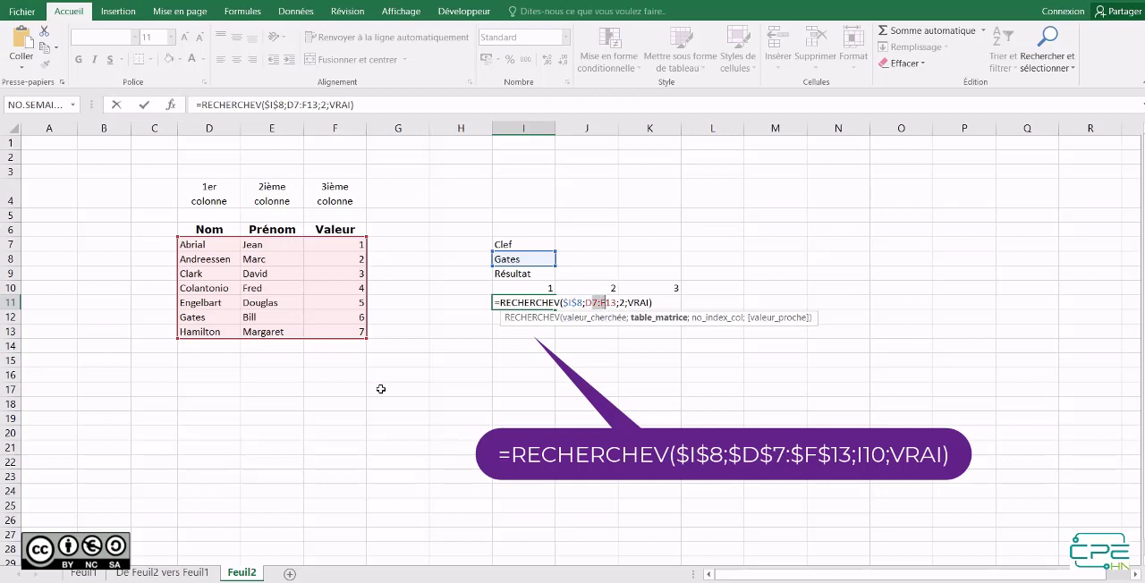
key(F4)
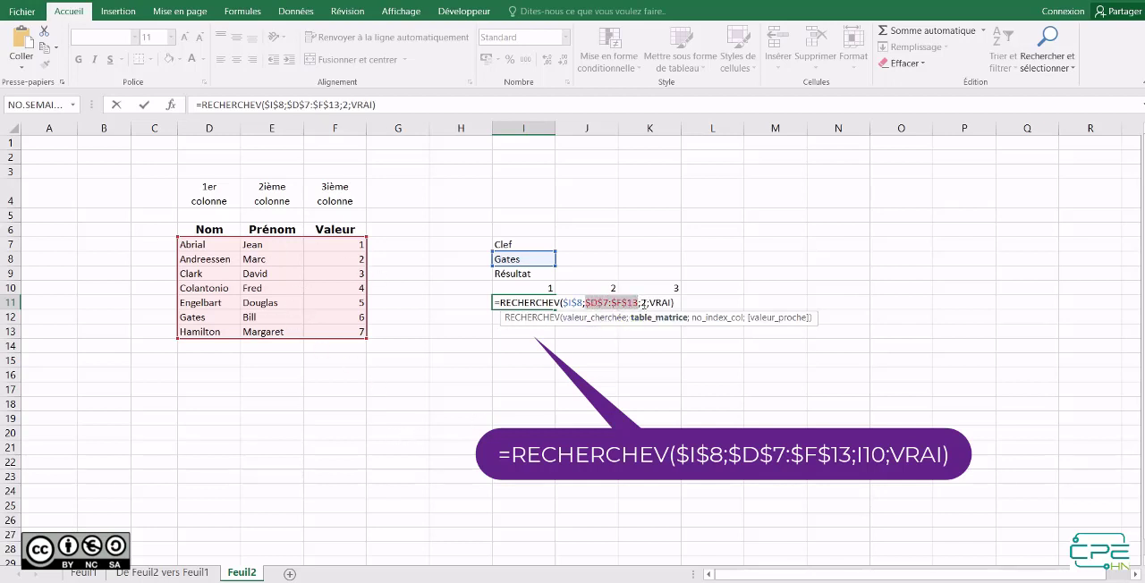
Set the column index in the I11 formula to cell I10 and copy the formula across to K11.
click(643, 303)
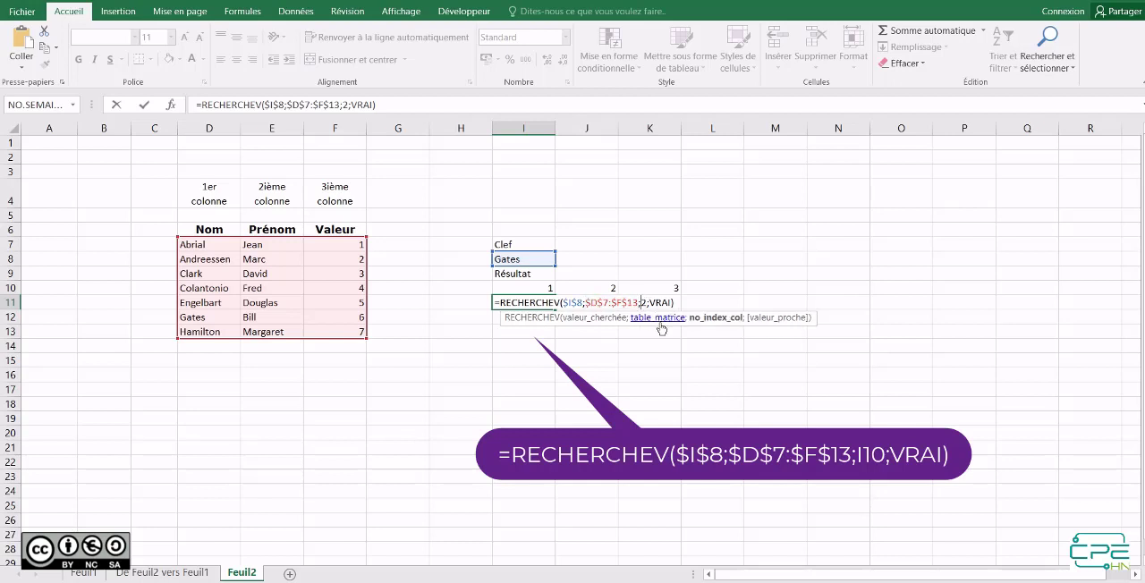
key(shift+Right)
click(537, 288)
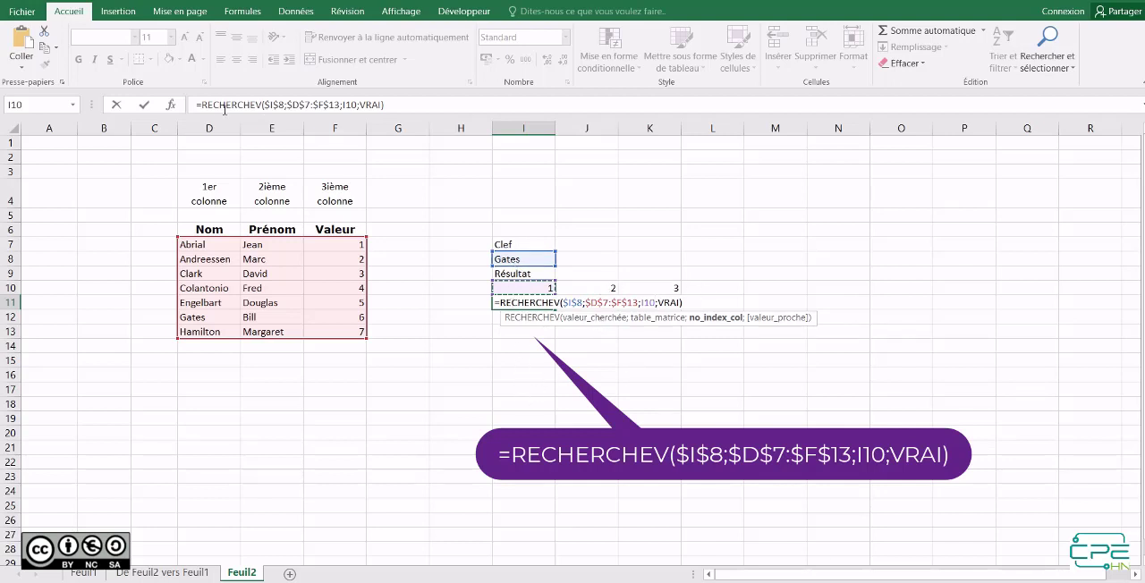
click(146, 105)
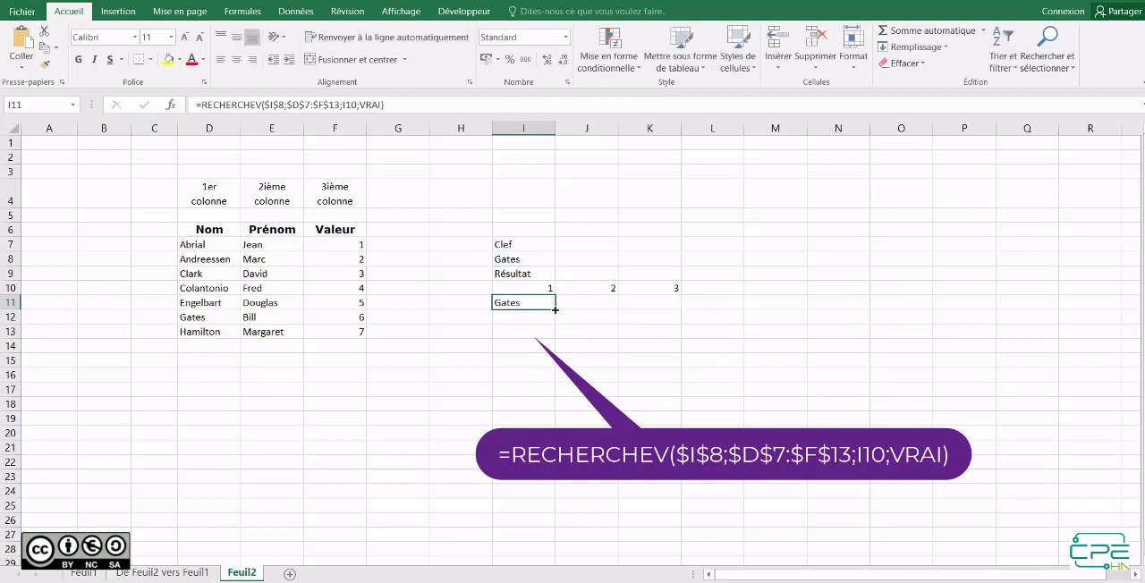
drag(553, 309, 680, 308)
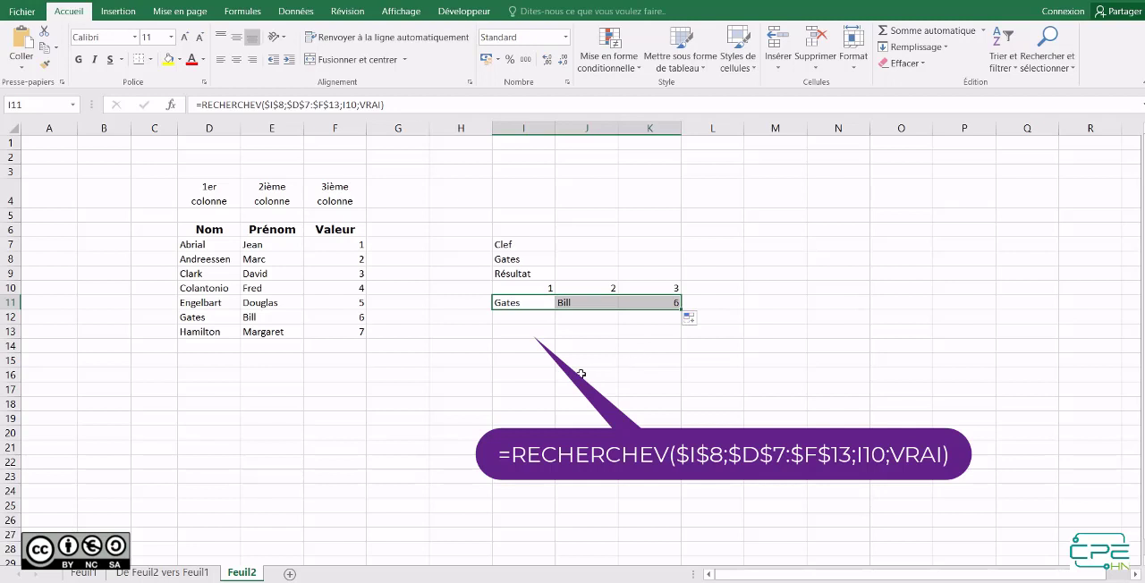
Change the lookup key in I8 to the surname listed in D10.
click(530, 258)
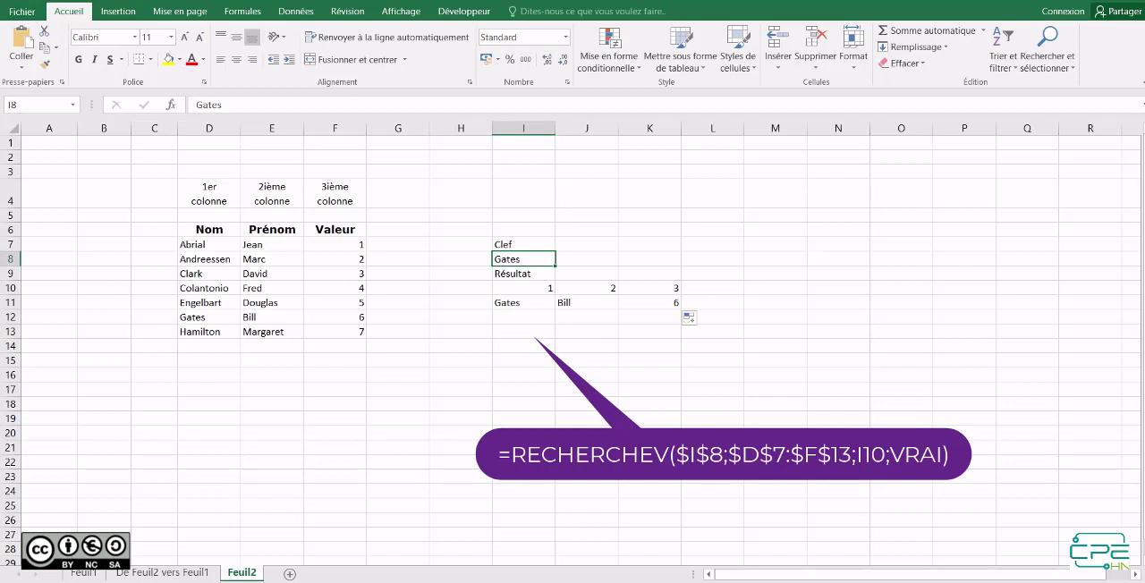
text(Col)
text(an)
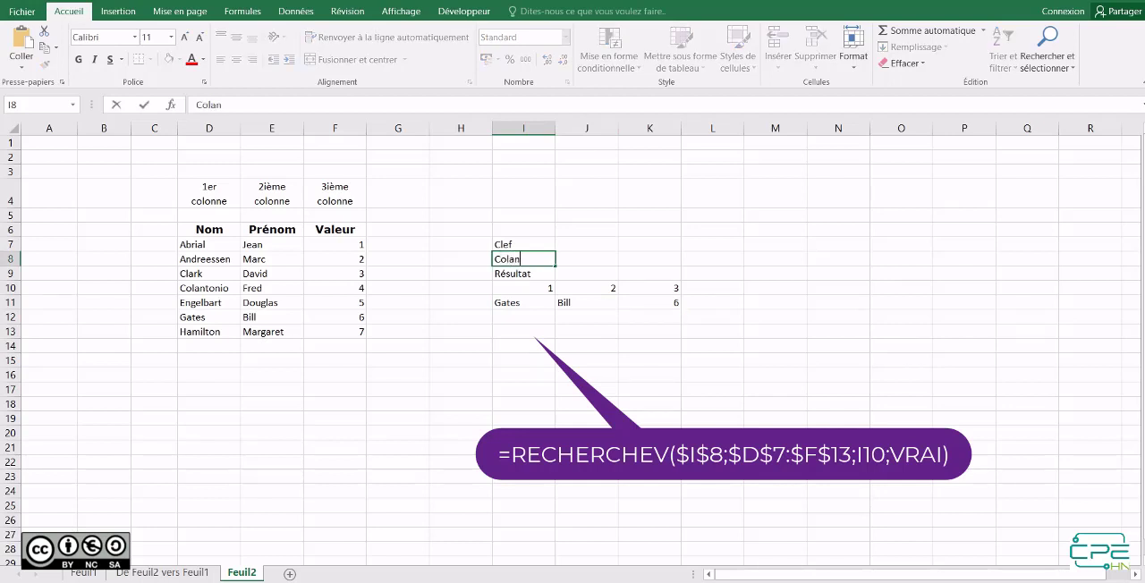
text(tonio)
key(Return)
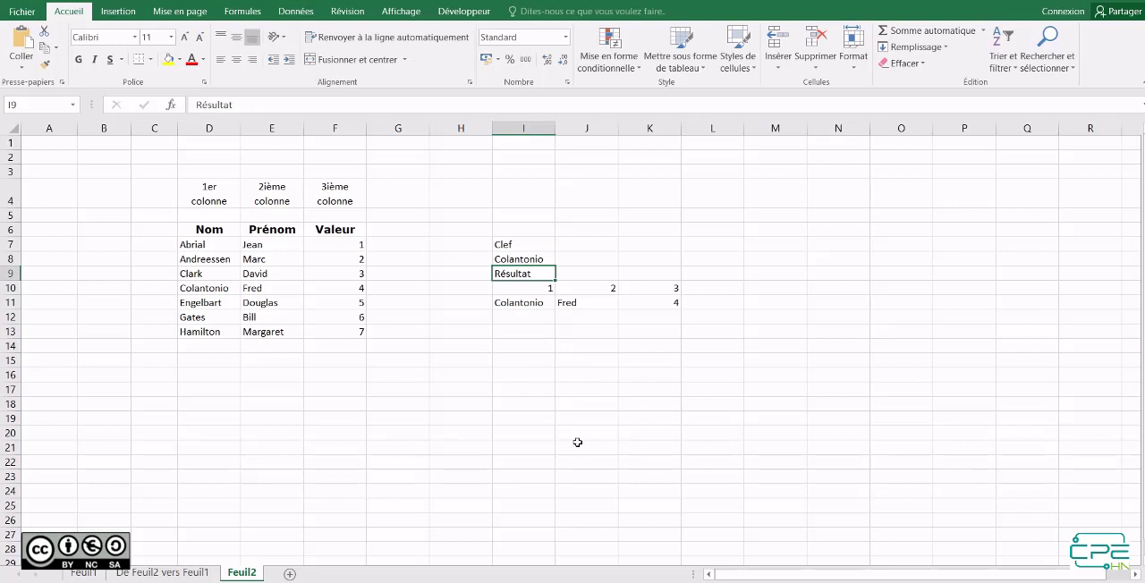
click(516, 336)
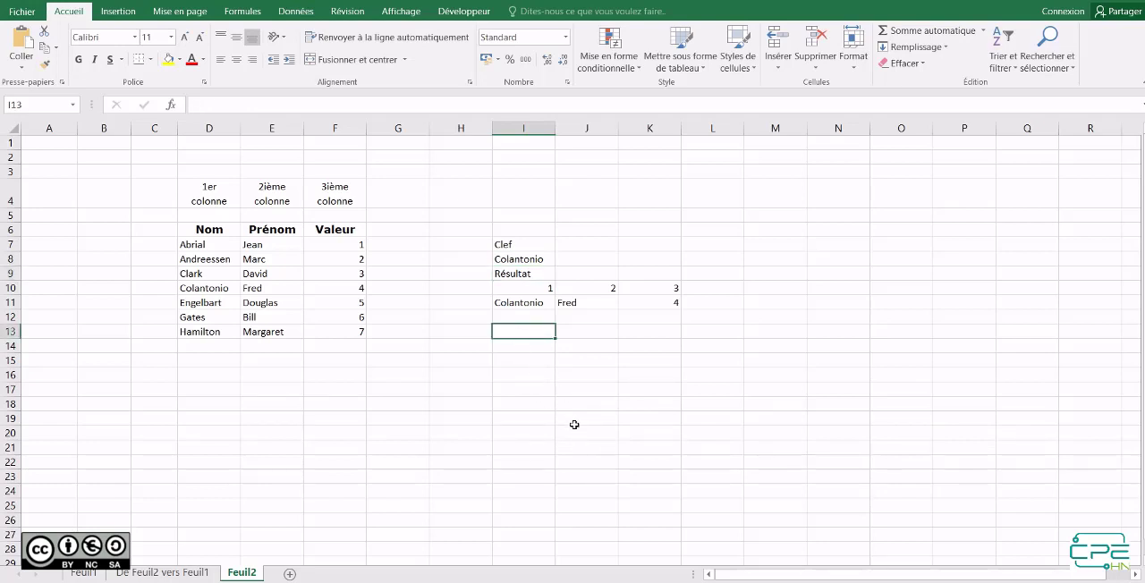